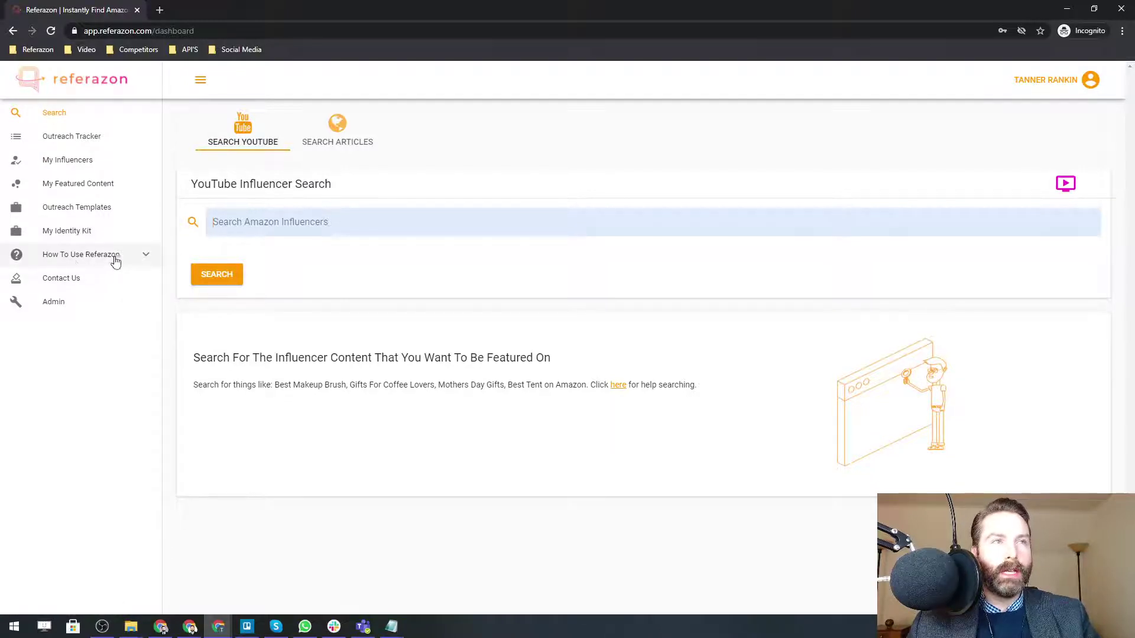
Expand 'How To Use Referazon' in the sidebar to list its step-by-step guides.
left_click(148, 257)
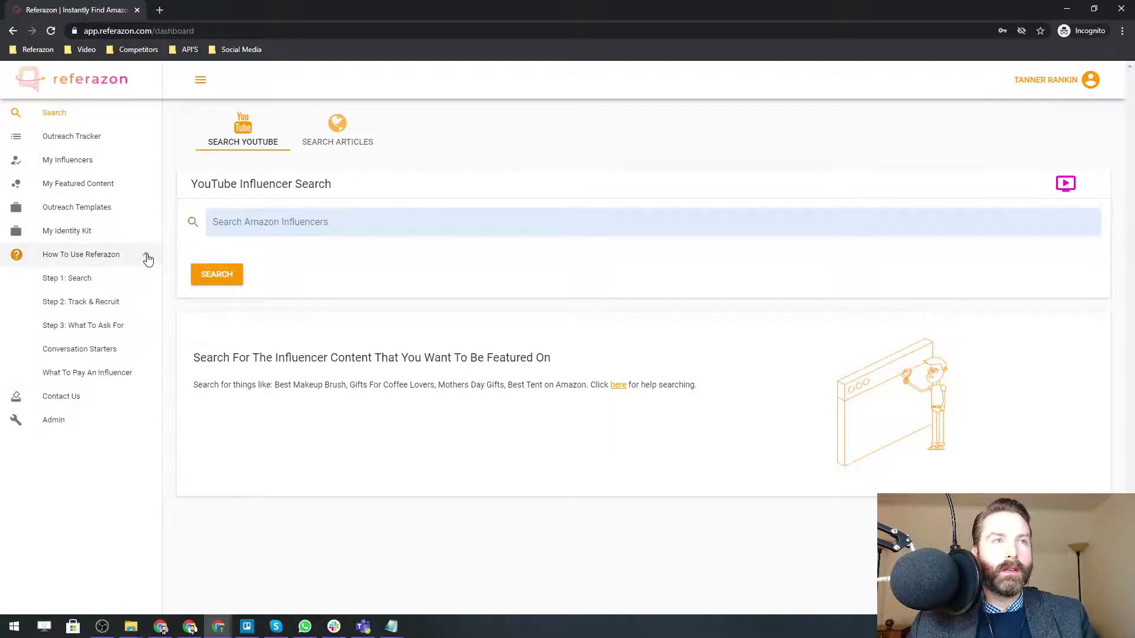
Bring up the Step 1: Search guide in a second tab and skim its Discover Competitor Sales Sources heading.
middle_click(74, 283)
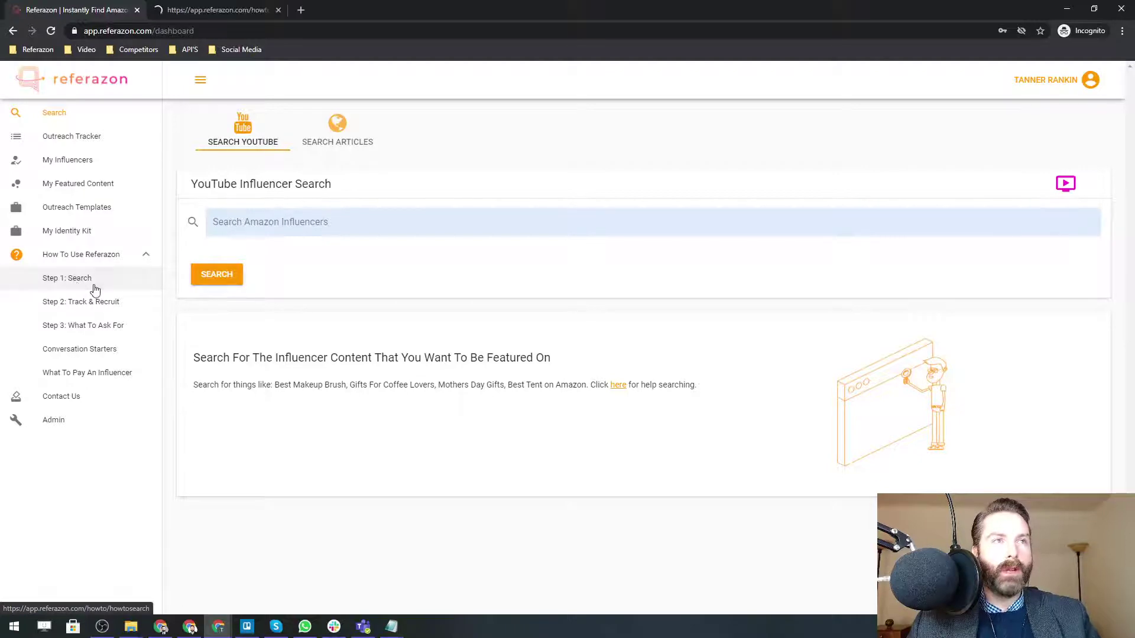
left_click(191, 9)
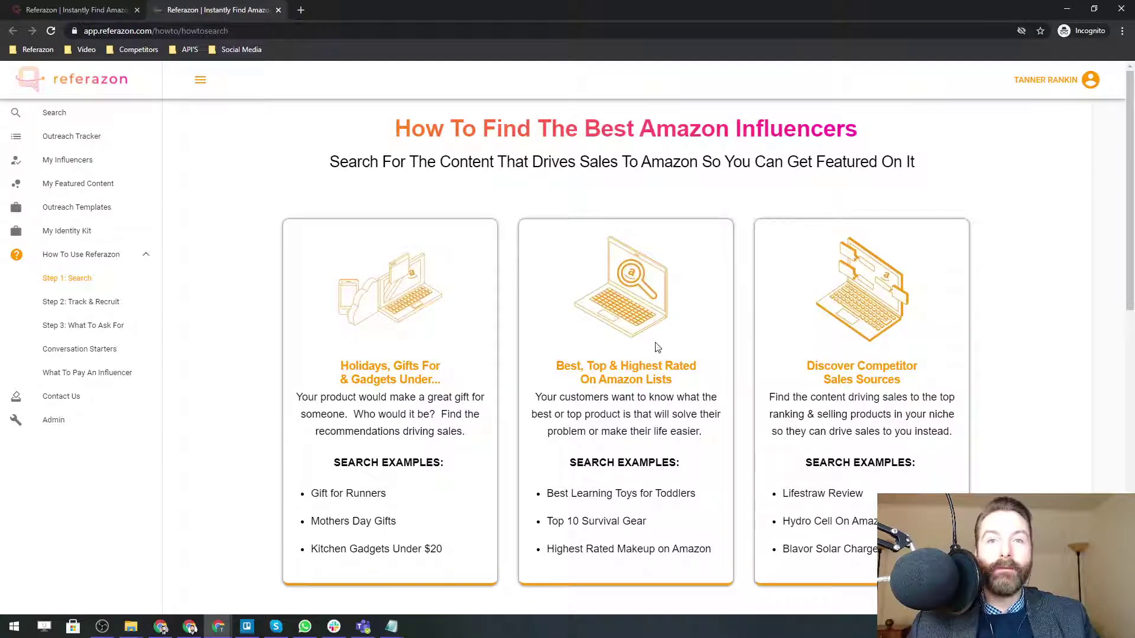
scroll(732, 351, "down", 1)
left_click_drag(809, 306, 923, 317)
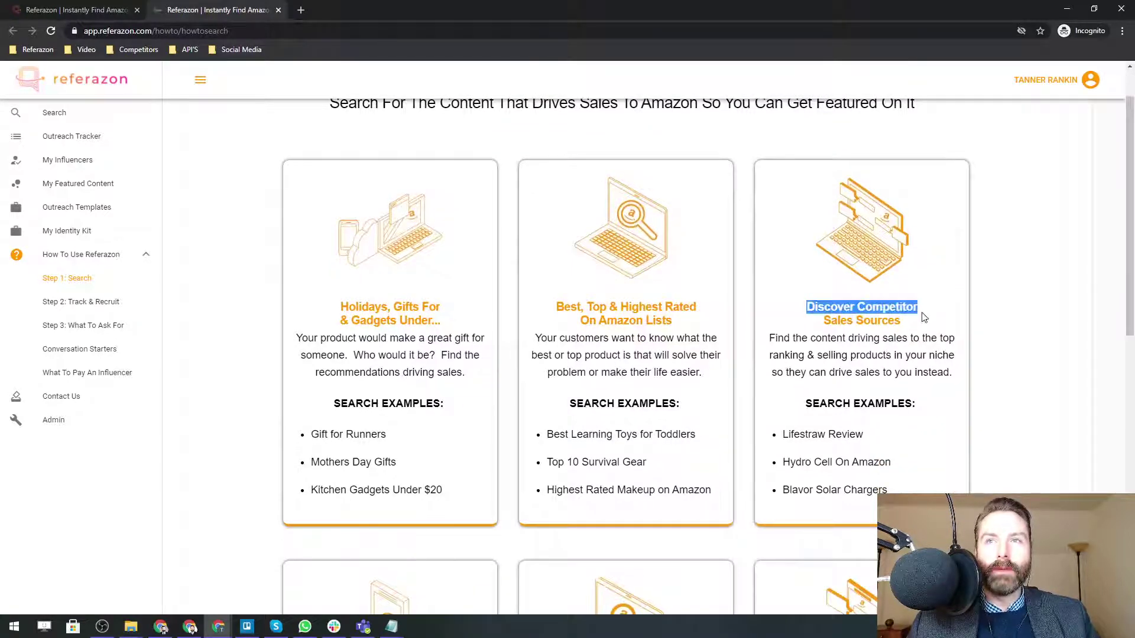
left_click(858, 321)
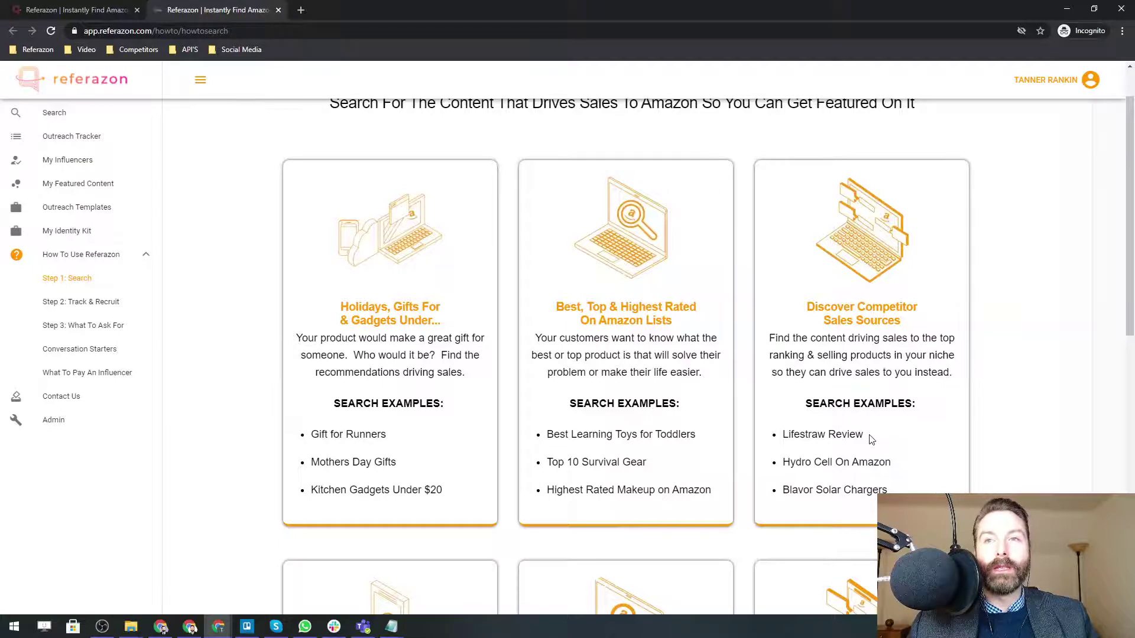
Highlight the 'Lifestraw Review' search example, then return to the search dashboard tab.
left_click_drag(870, 438, 774, 439)
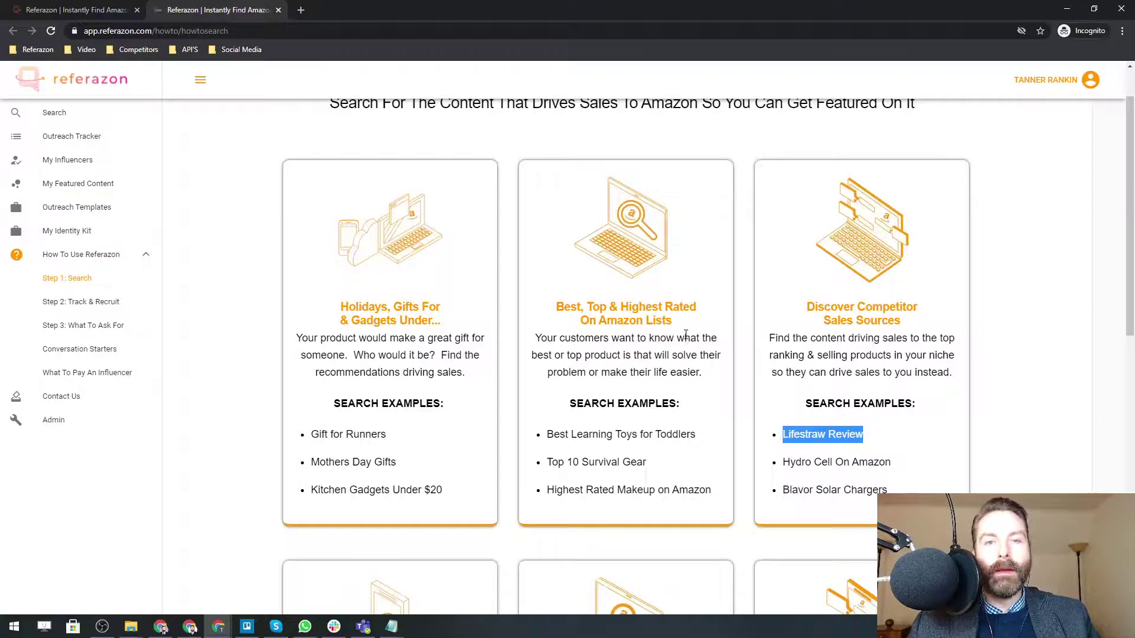
left_click(75, 10)
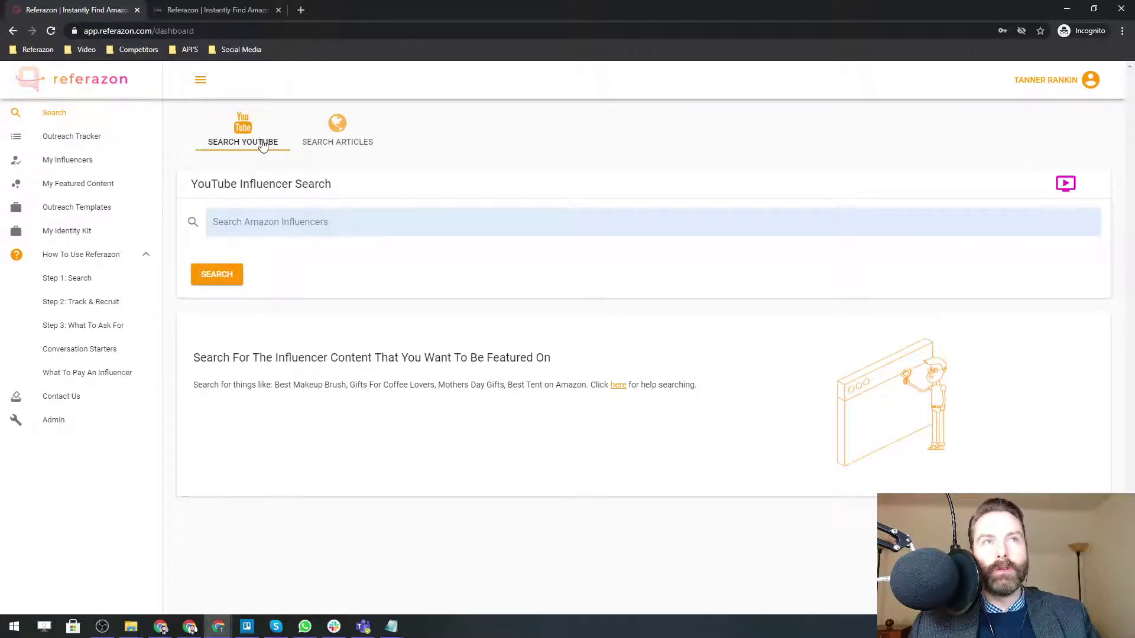
Run a blog article search for 'Lifestraw Review' via SEARCH ARTICLES.
left_click(343, 141)
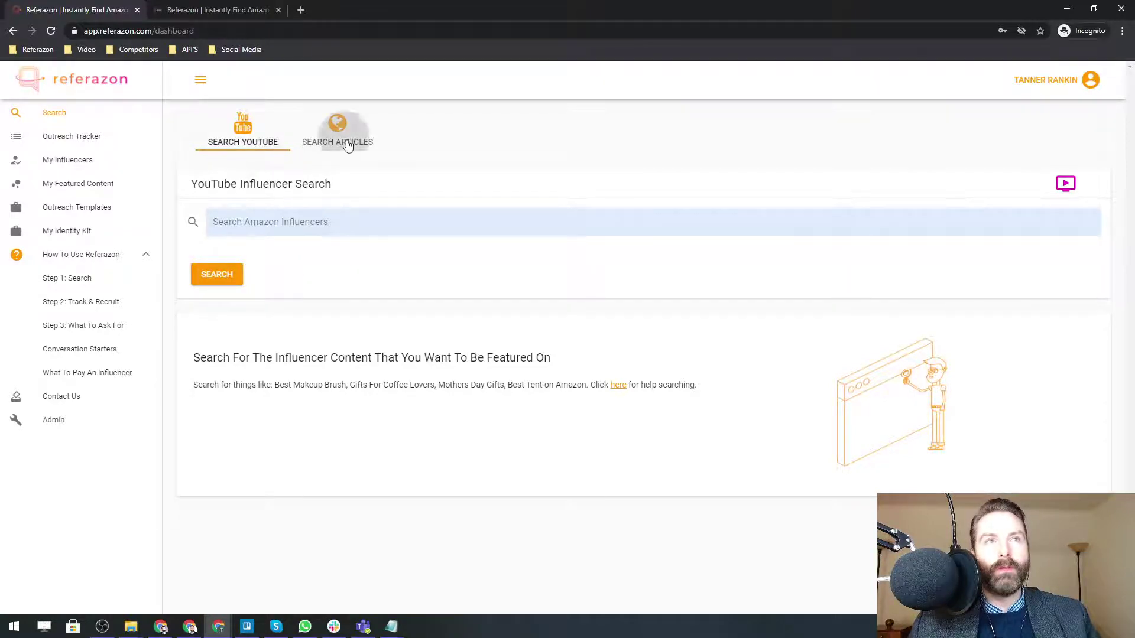
left_click(355, 222)
type("Lifestraw Review")
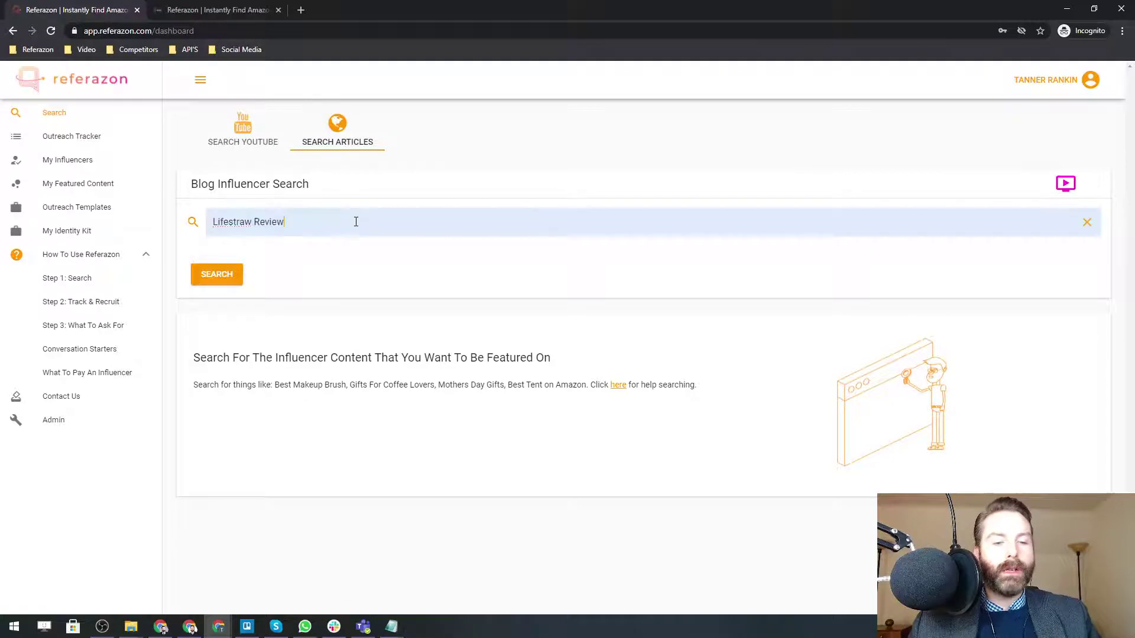
key("Return")
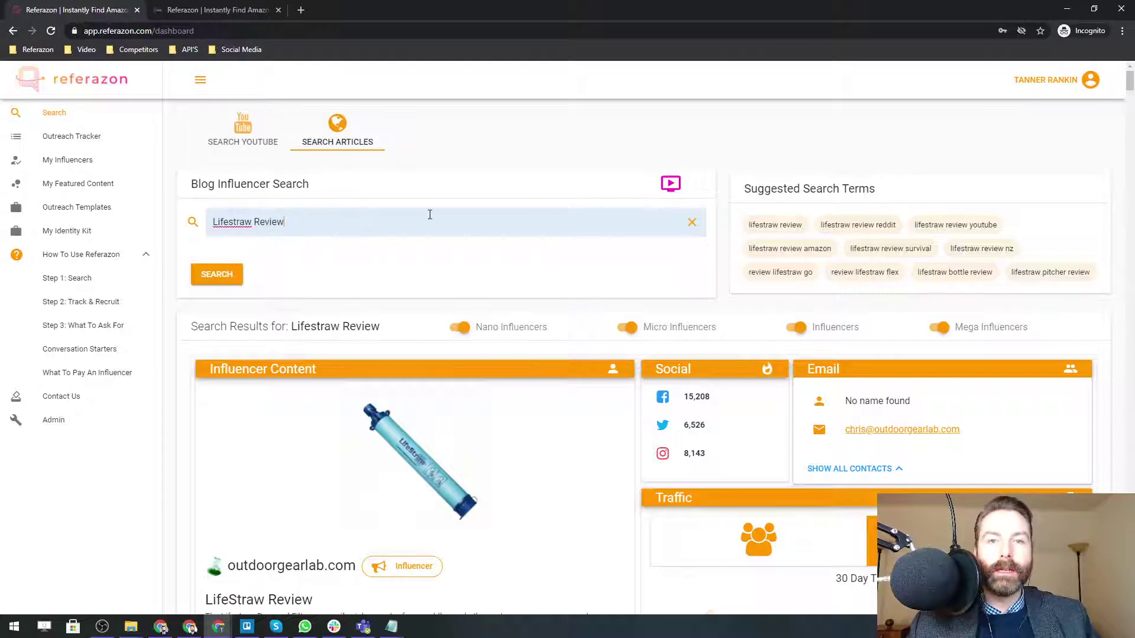
scroll(414, 268, "down", 2)
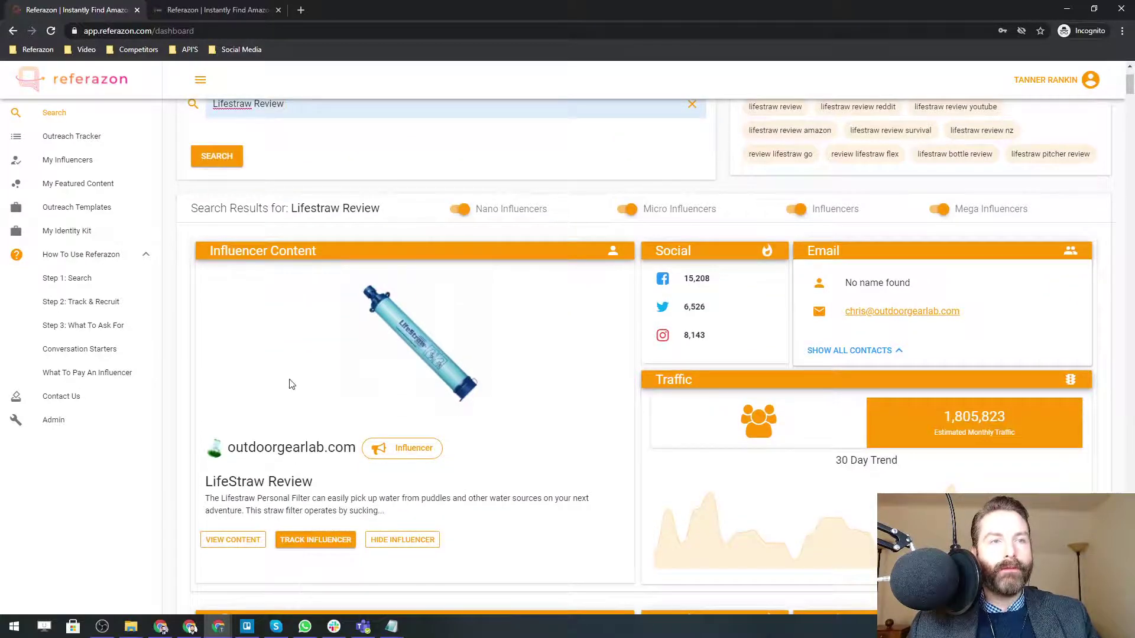
View the outdoorgearlab.com LifeStraw Review article from its result card.
left_click(236, 542)
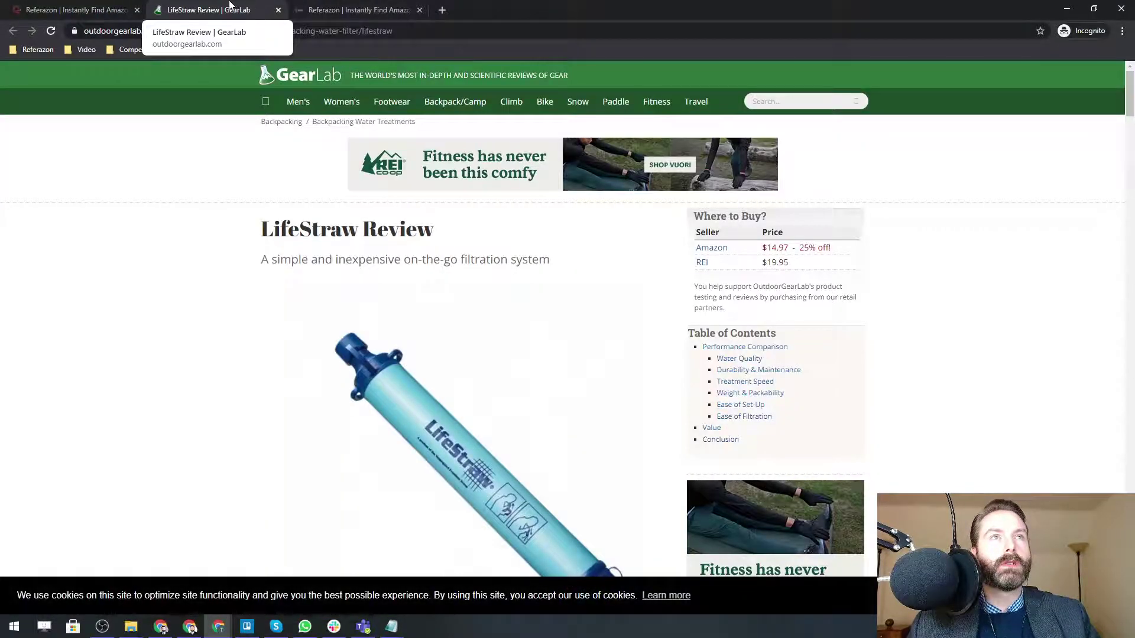
left_click(93, 11)
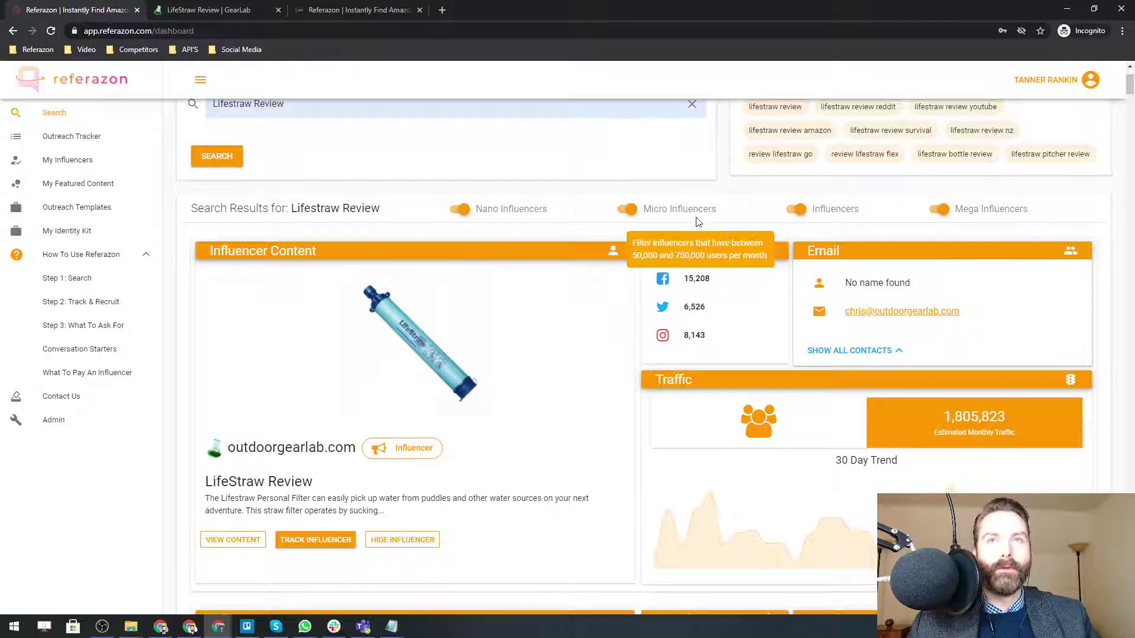
mouse_move(990, 209)
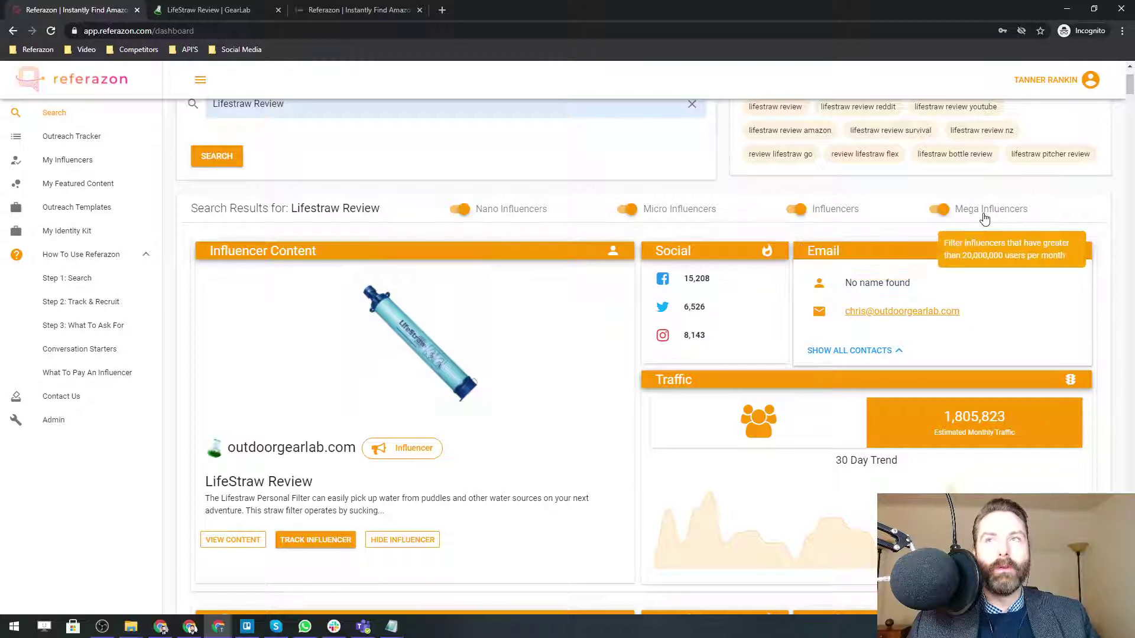
scroll(458, 459, "down", 1)
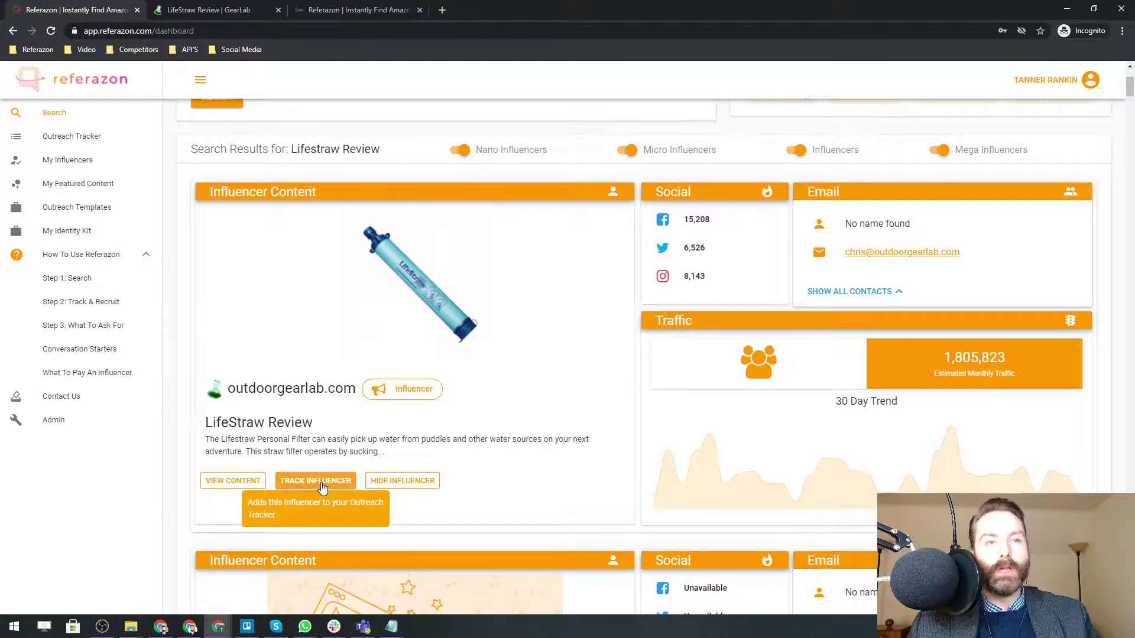
Track the outdoorgearlab.com influencer, adding it to the outreach tracker.
left_click(316, 479)
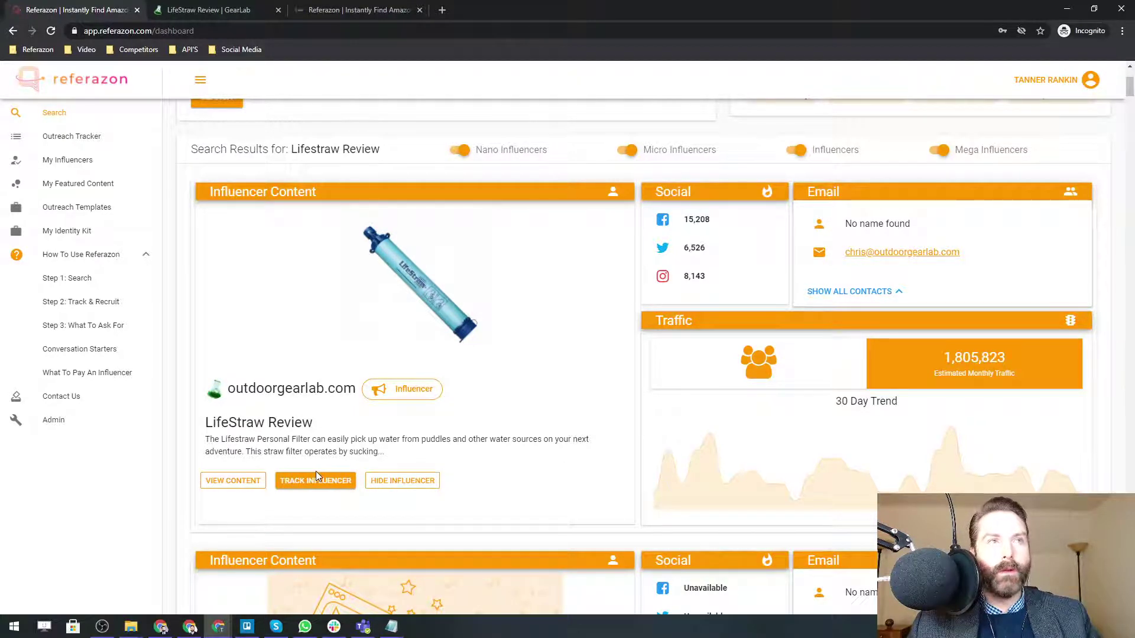
scroll(370, 357, "down", 2)
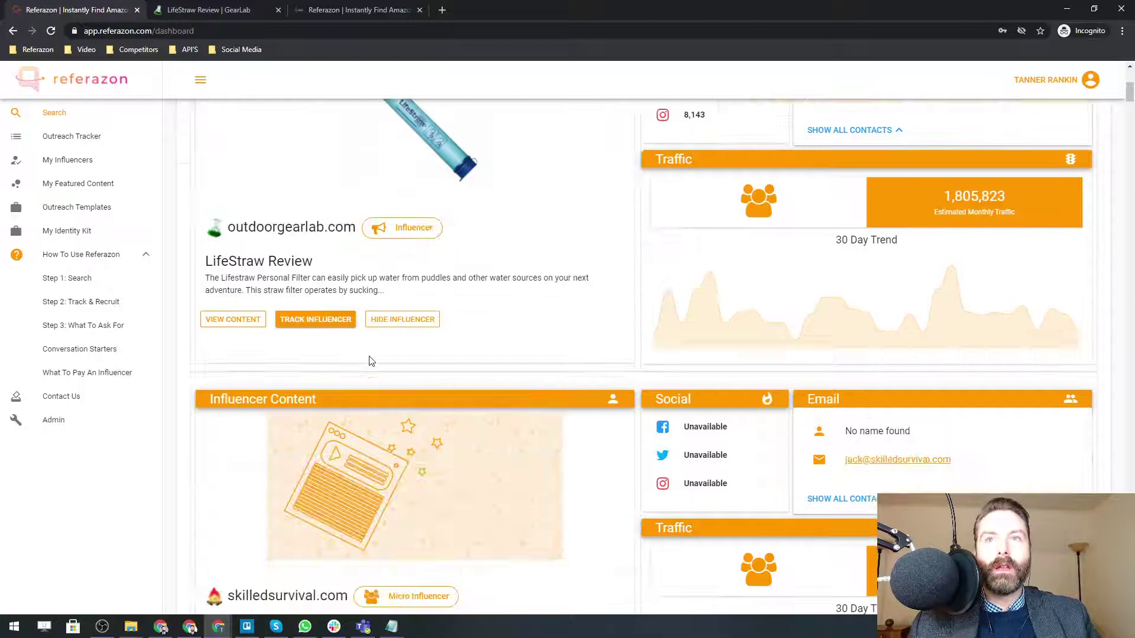
scroll(370, 361, "down", 2)
scroll(370, 360, "down", 3)
scroll(370, 361, "down", 2)
scroll(370, 361, "down", 2)
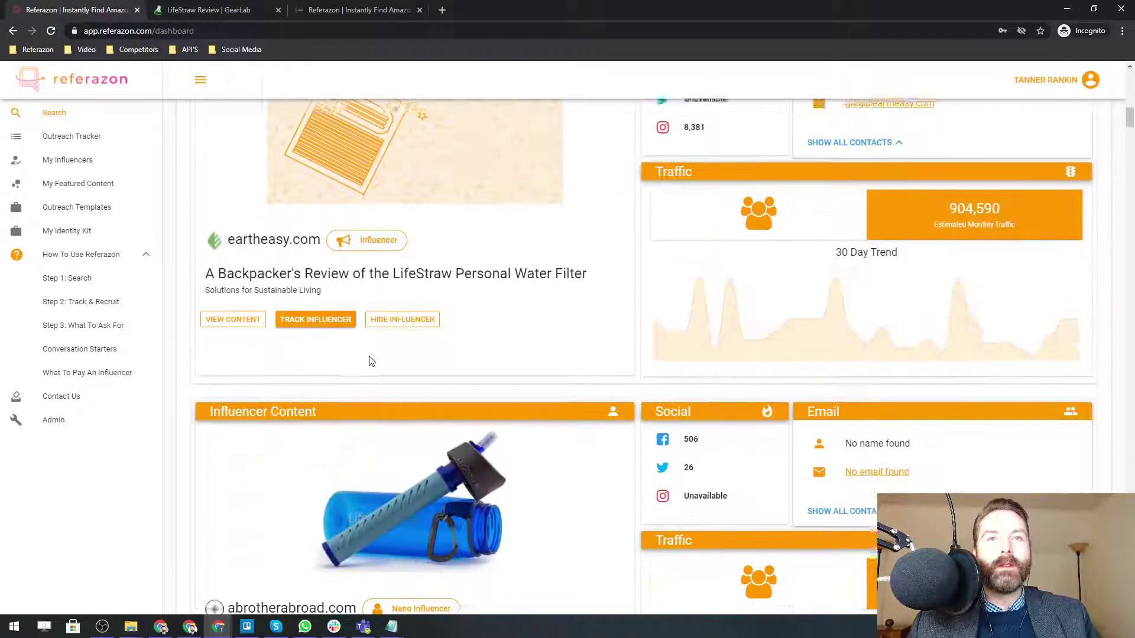
scroll(370, 362, "down", 2)
scroll(370, 361, "down", 2)
scroll(370, 361, "down", 1)
scroll(370, 361, "down", 2)
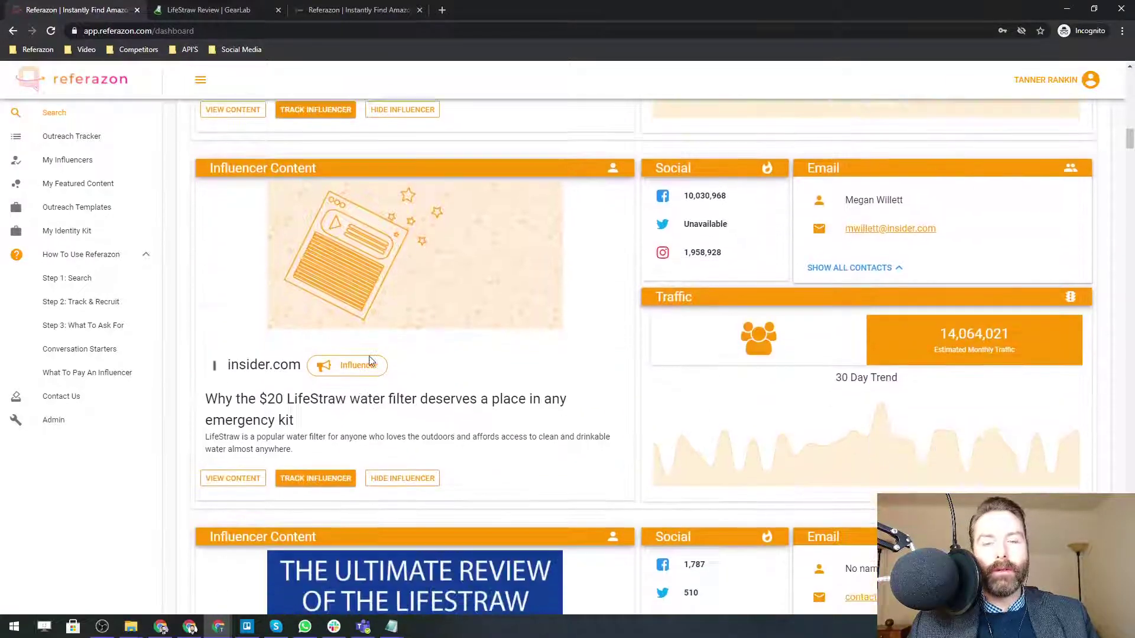
scroll(371, 360, "down", 2)
scroll(371, 360, "down", 1)
scroll(371, 360, "down", 2)
scroll(371, 360, "down", 2)
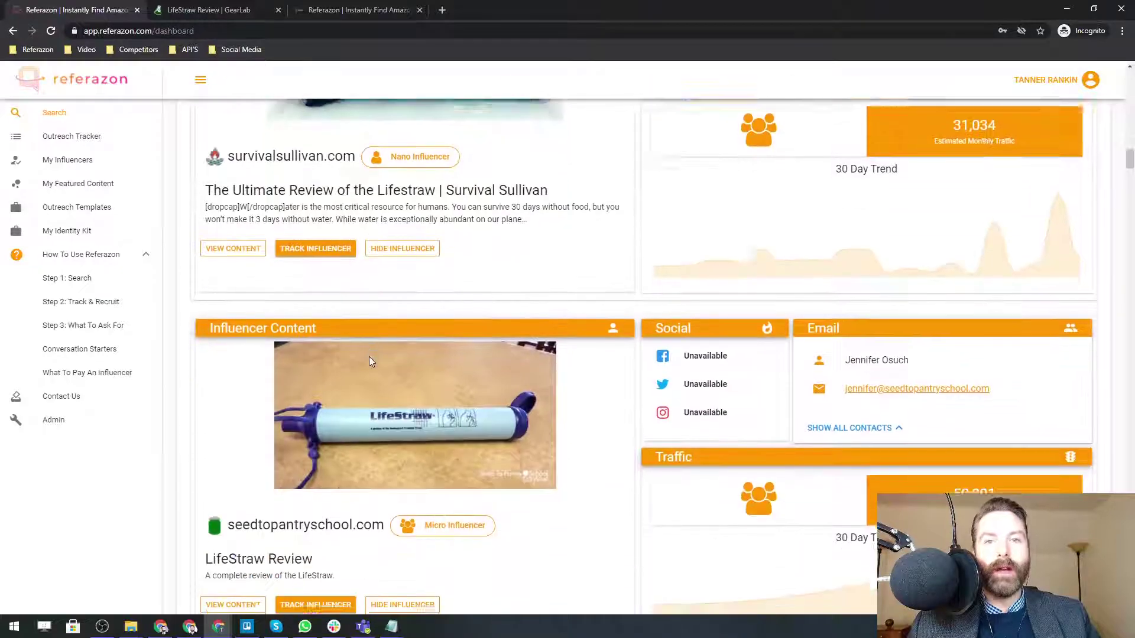
scroll(369, 361, "down", 3)
scroll(370, 361, "down", 2)
scroll(370, 362, "down", 2)
scroll(370, 360, "down", 3)
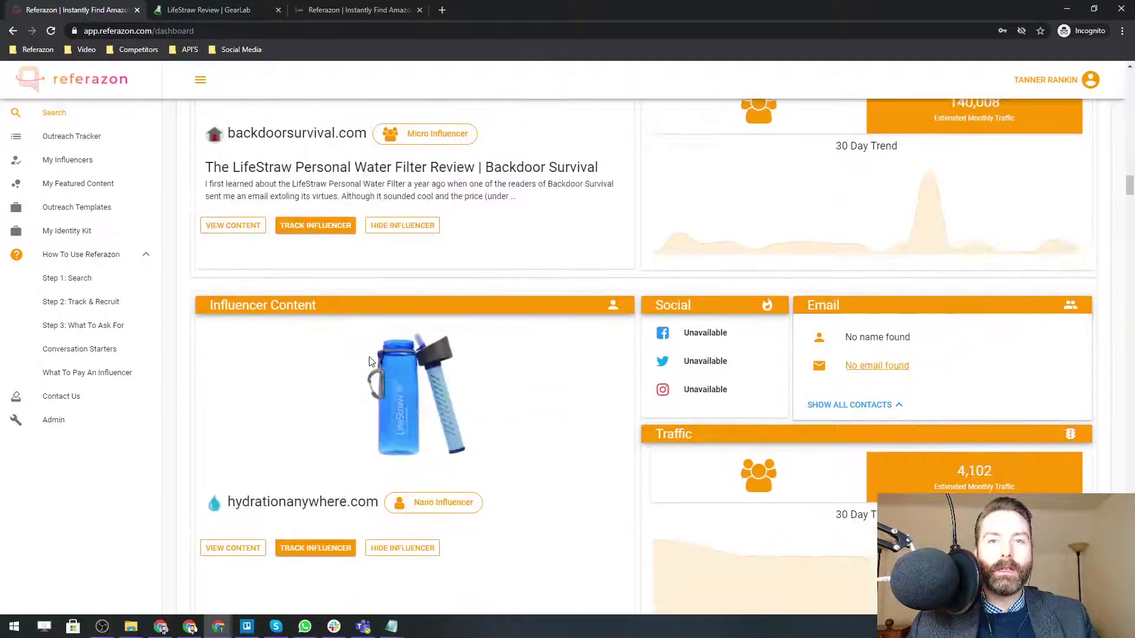
scroll(370, 360, "down", 2)
scroll(380, 402, "up", 5)
scroll(383, 404, "up", 4)
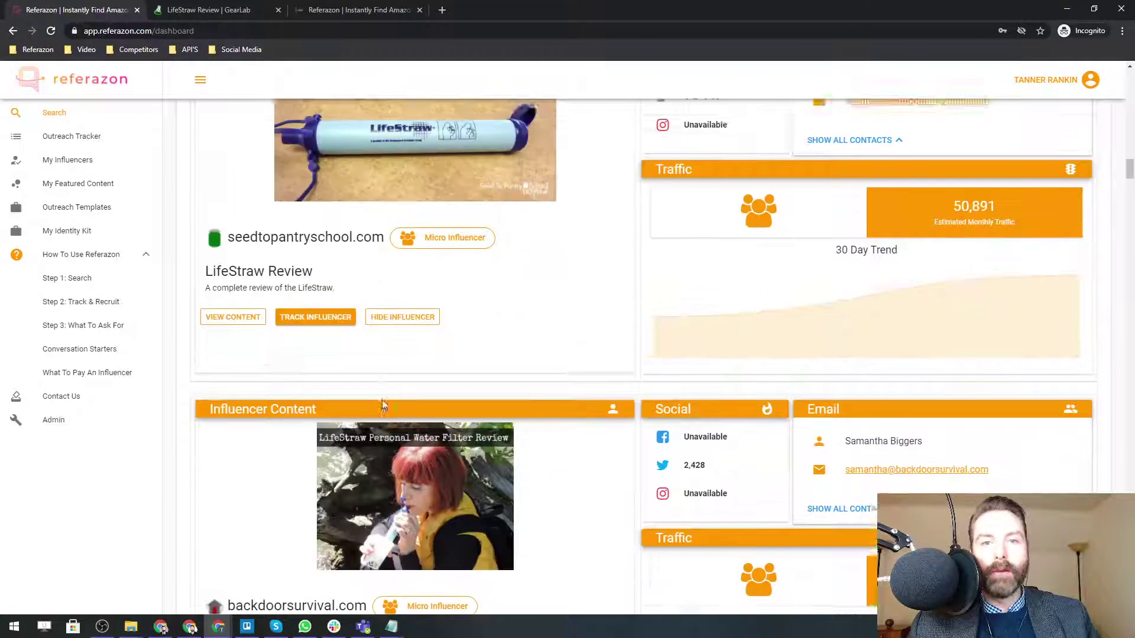
scroll(382, 403, "up", 4)
scroll(381, 403, "up", 4)
scroll(382, 403, "up", 4)
scroll(382, 405, "up", 3)
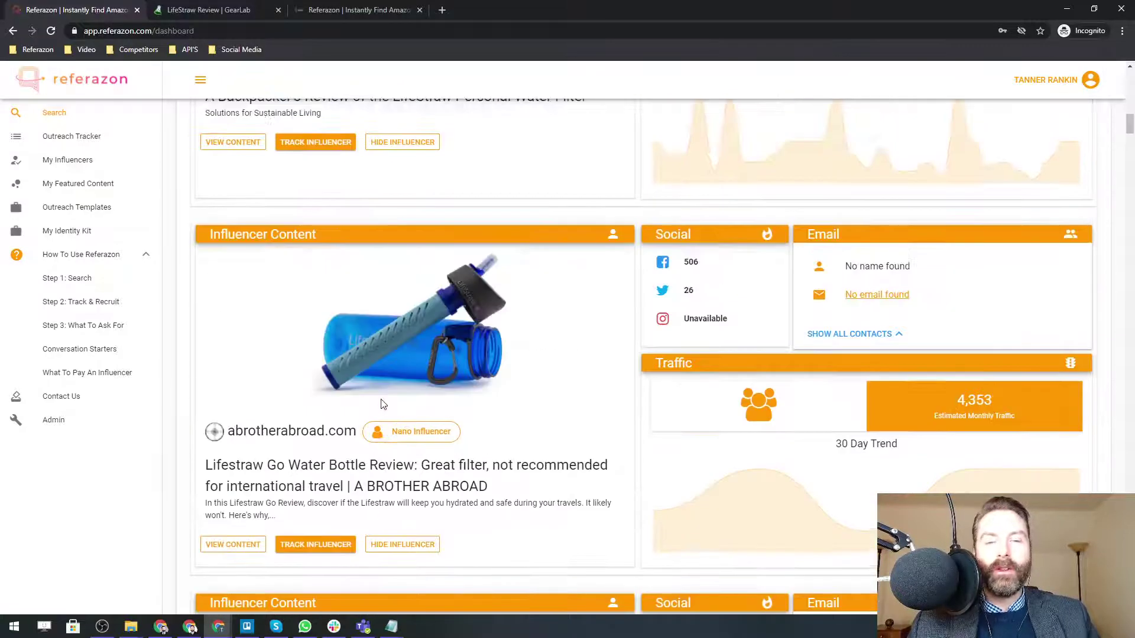
scroll(381, 405, "up", 2)
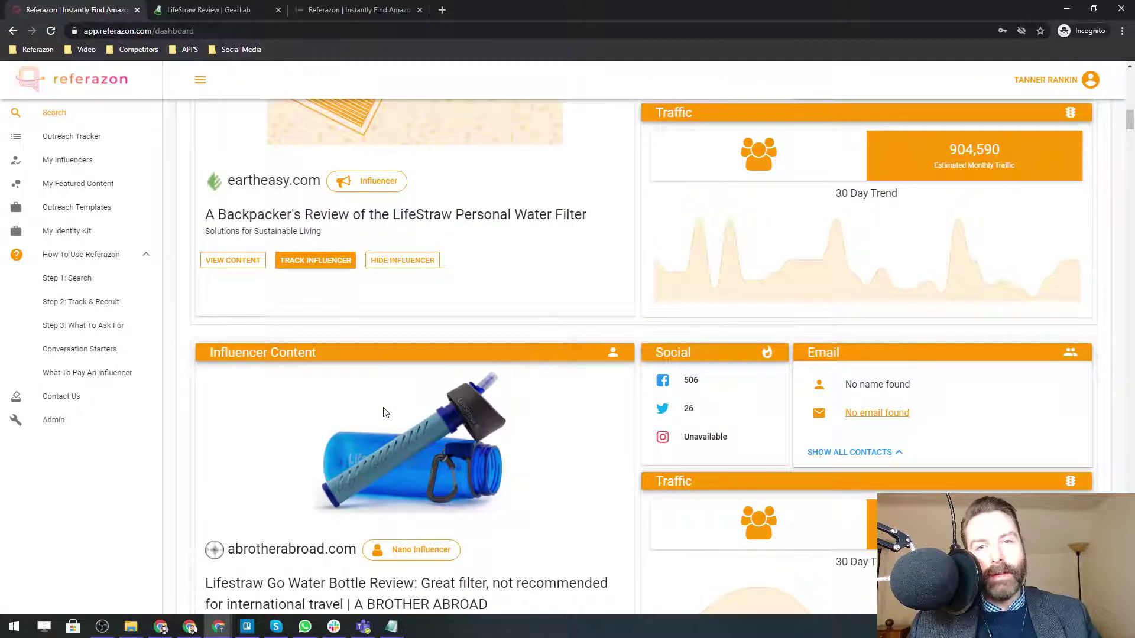